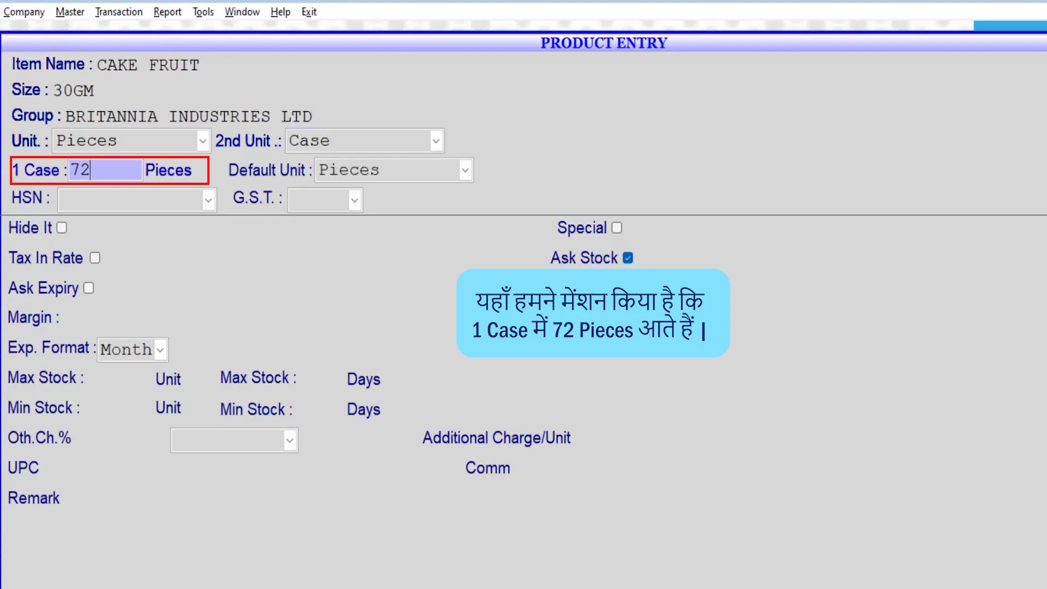
Accept 72 pieces per case for CAKE FRUIT and set its default unit to Case.
key(Return)
key(Down)
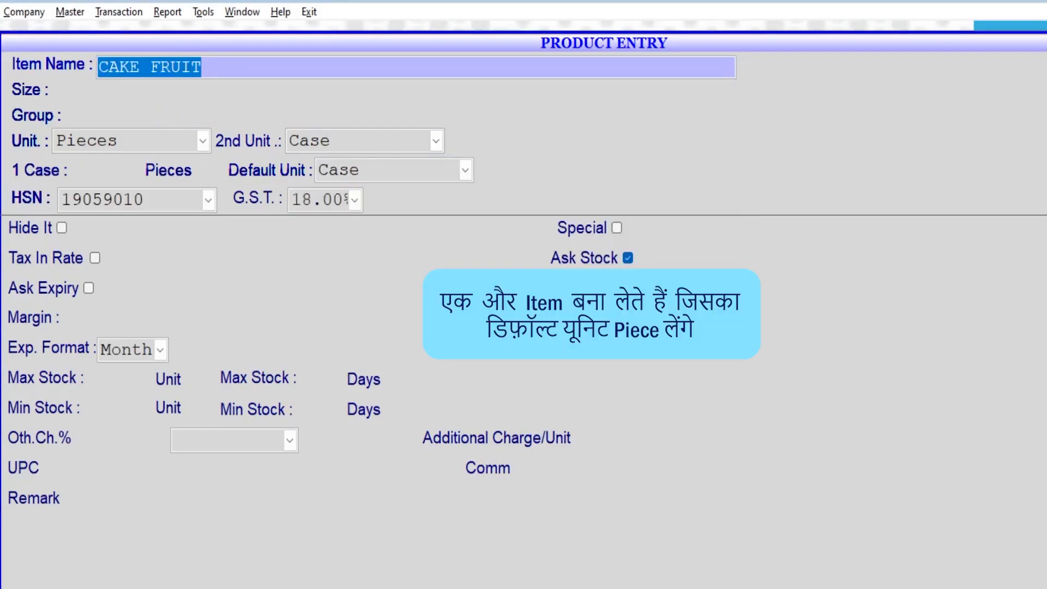
Enter a new product COW GHEE, size 1LTR, in group BRITANNIA INDUSTRIES LTD with Pieces as its unit.
text(COW GHEE)
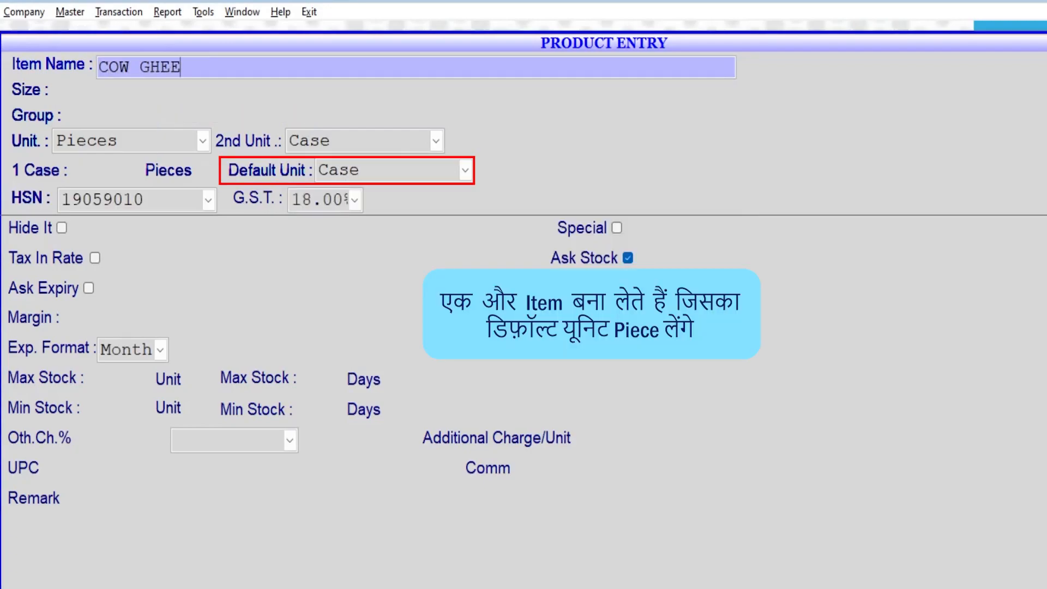
key(Return)
text(1LTR)
key(Return)
key(Return)
key(Return)
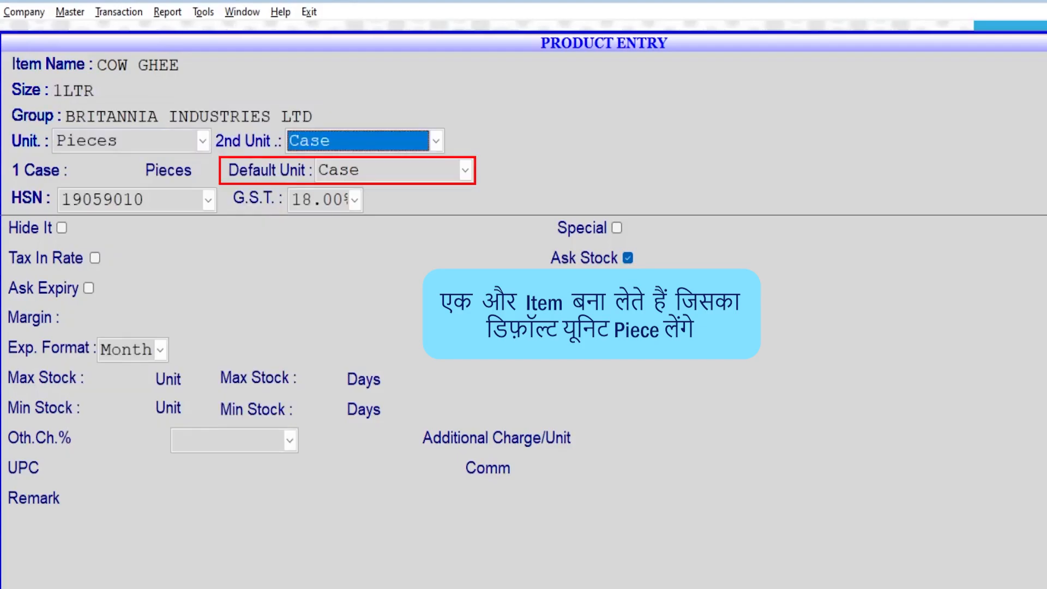
Give COW GHEE the second unit Case with 18 pieces per case and make Pieces its default unit.
key(Return)
text(18)
key(Return)
key(Up)
key(Return)
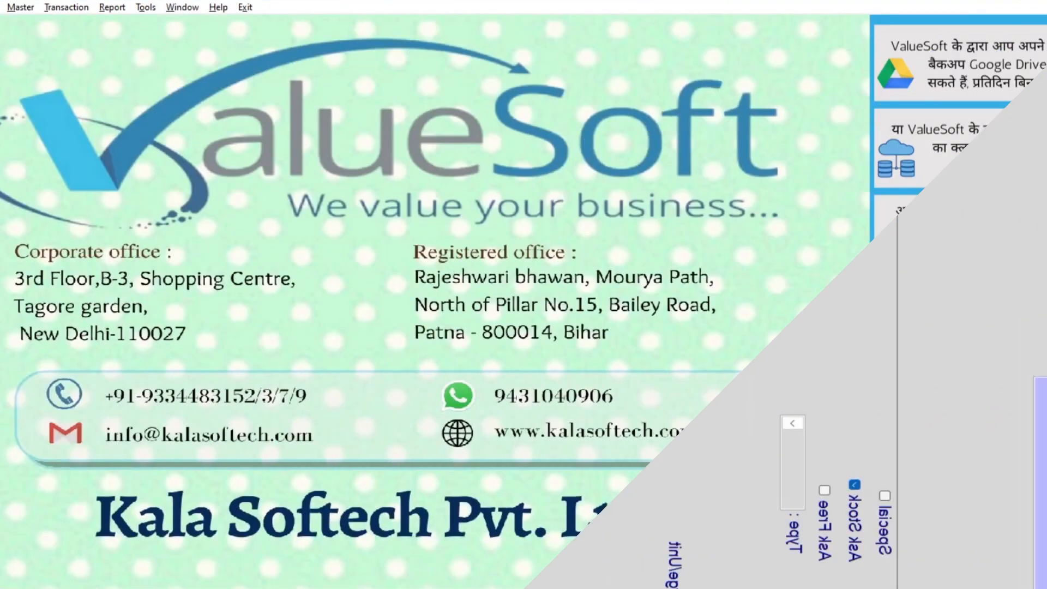
Start a new GST purchase entry for the party DURGA ENTERPRISES.
key(alt+t)
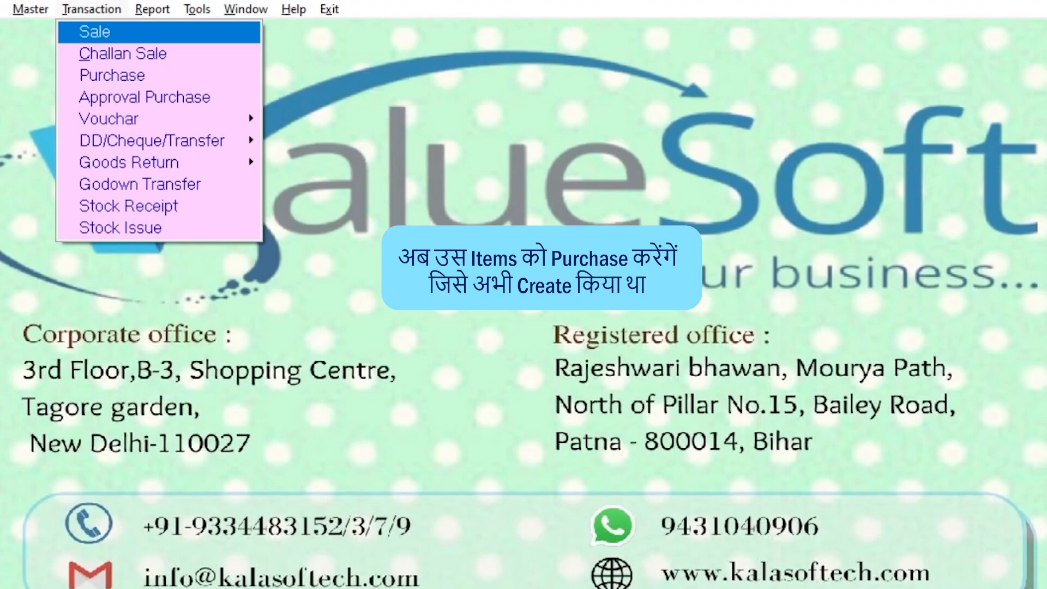
key(Down)
key(Down)
key(Return)
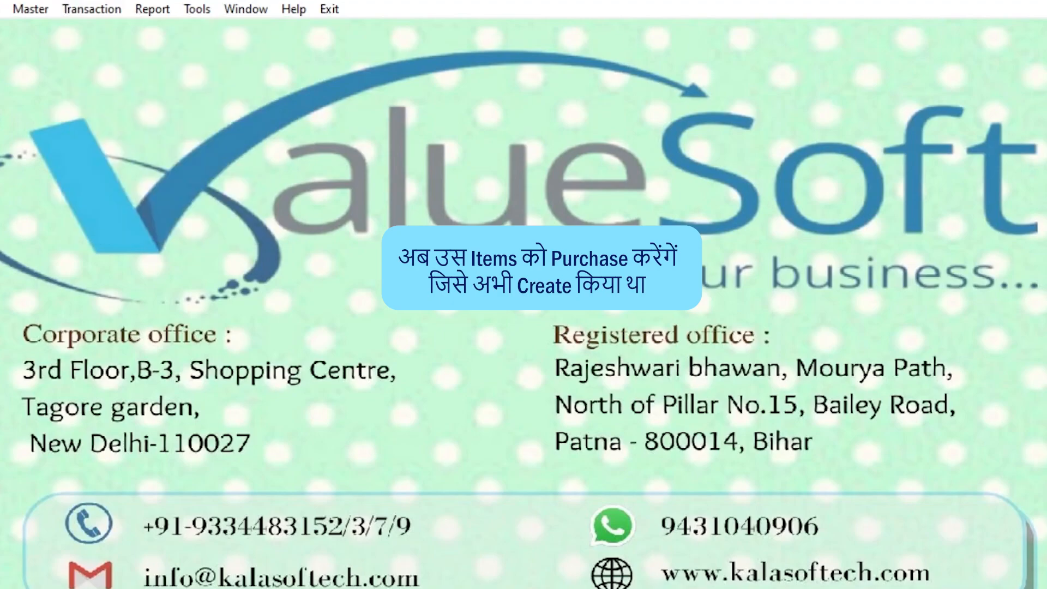
key(Return)
Enter the invoice number, an invoice value of 233688 and 10/10/23 as the invoice and receiving date.
text(644)
key(Return)
text(2336    0.00)
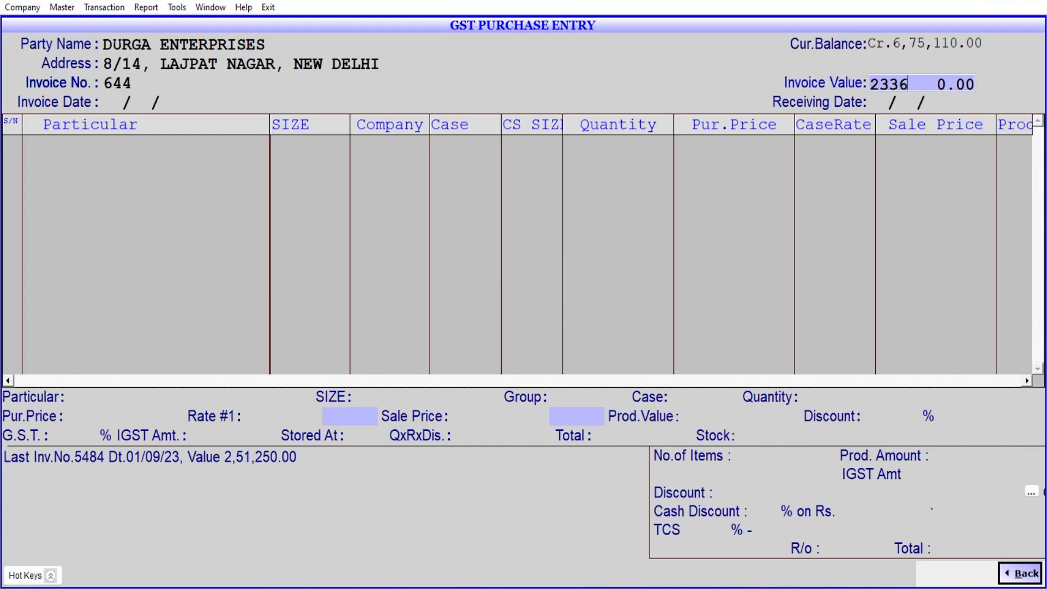
text(88)
key(Return)
text(101023)
key(Return)
key(Return)
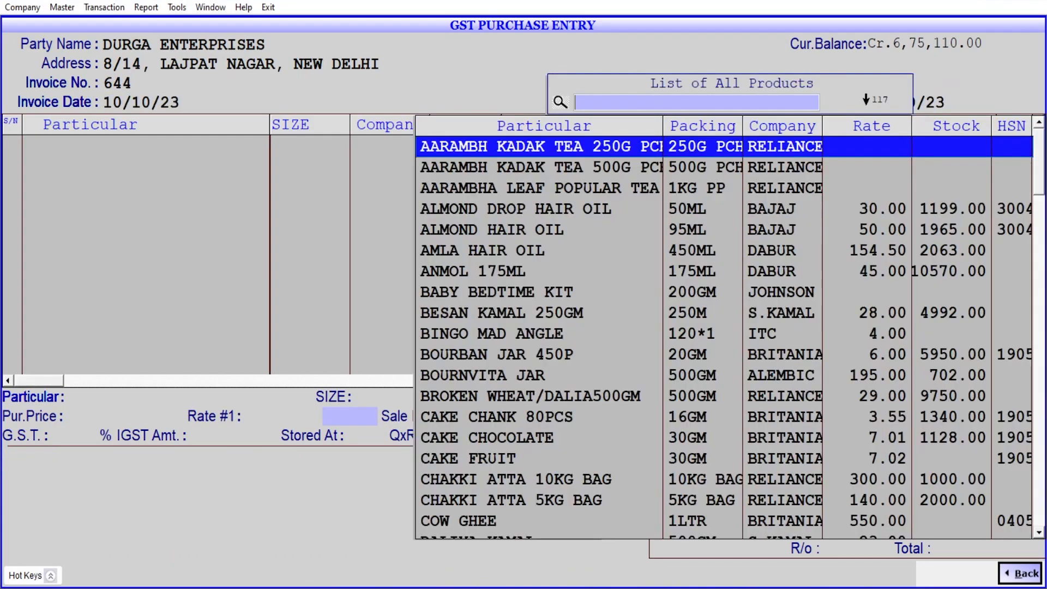
Add CAKE FRUIT 30GM to the purchase with 20 cases, keeping the case size and calculated quantity.
text(CAKE)
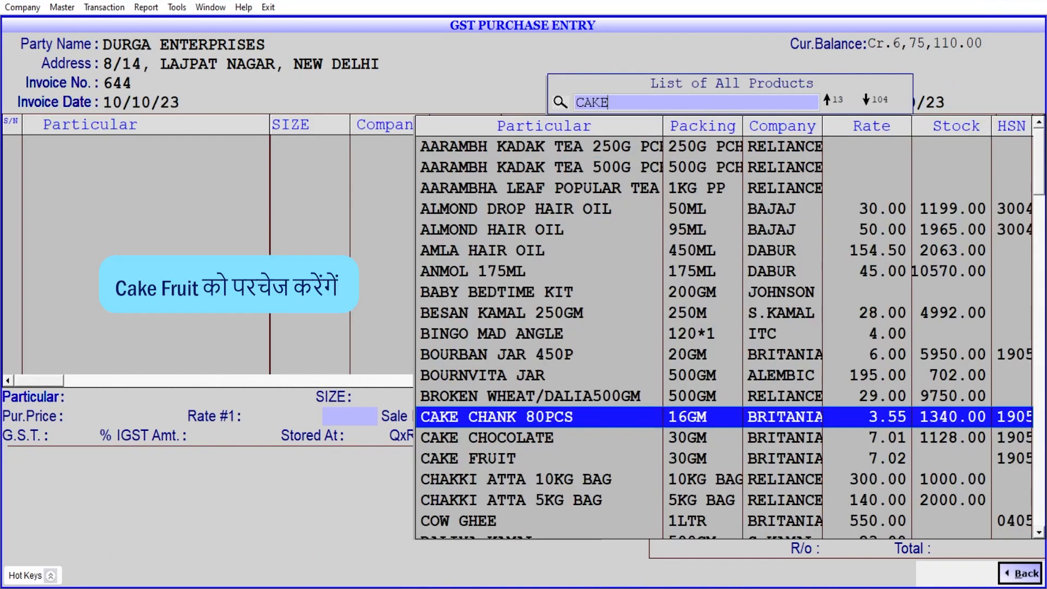
key(Down)
key(Down)
key(Return)
text(20)
key(Return)
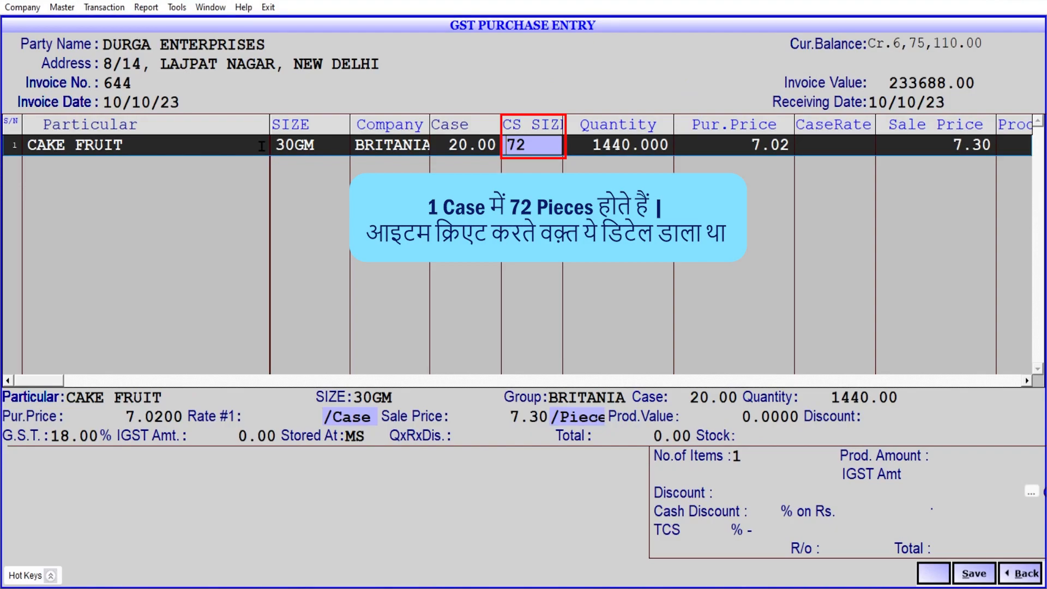
key(Return)
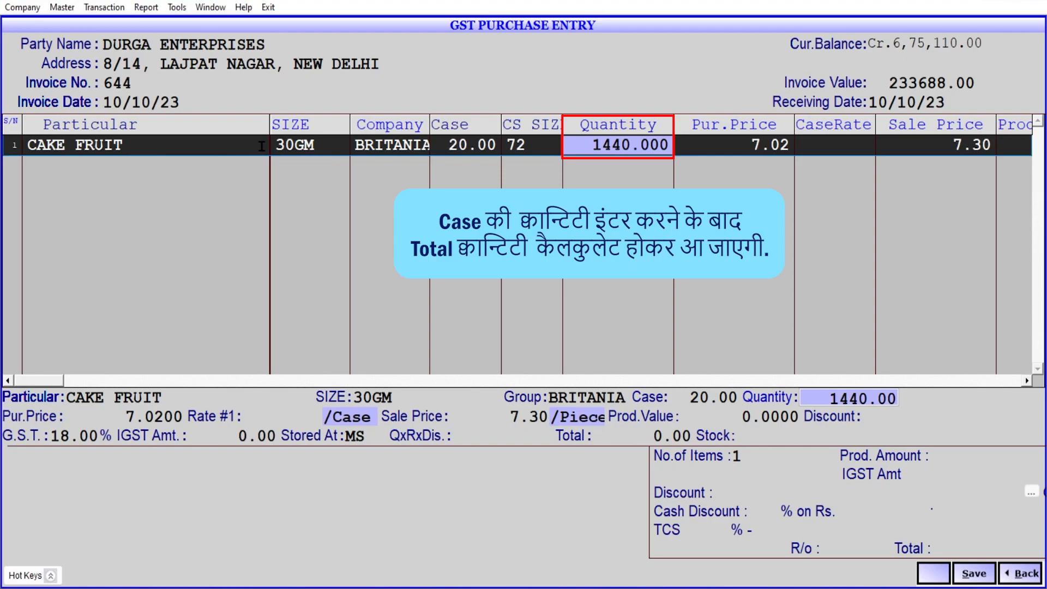
key(Return)
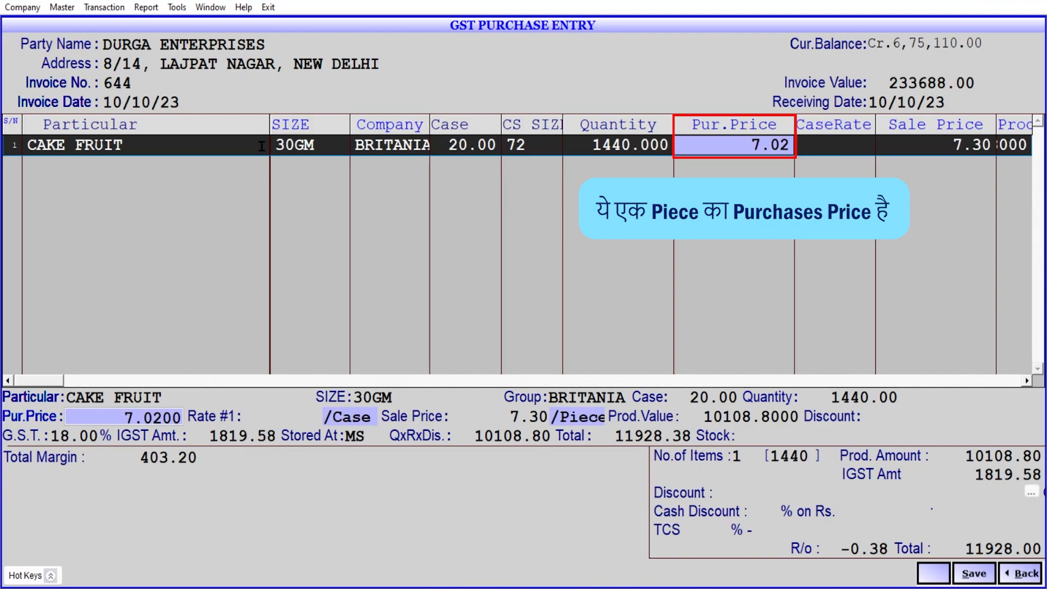
Keep the CAKE FRUIT purchase price, set its case rate to 525 and accept the calculated sale price.
key(Return)
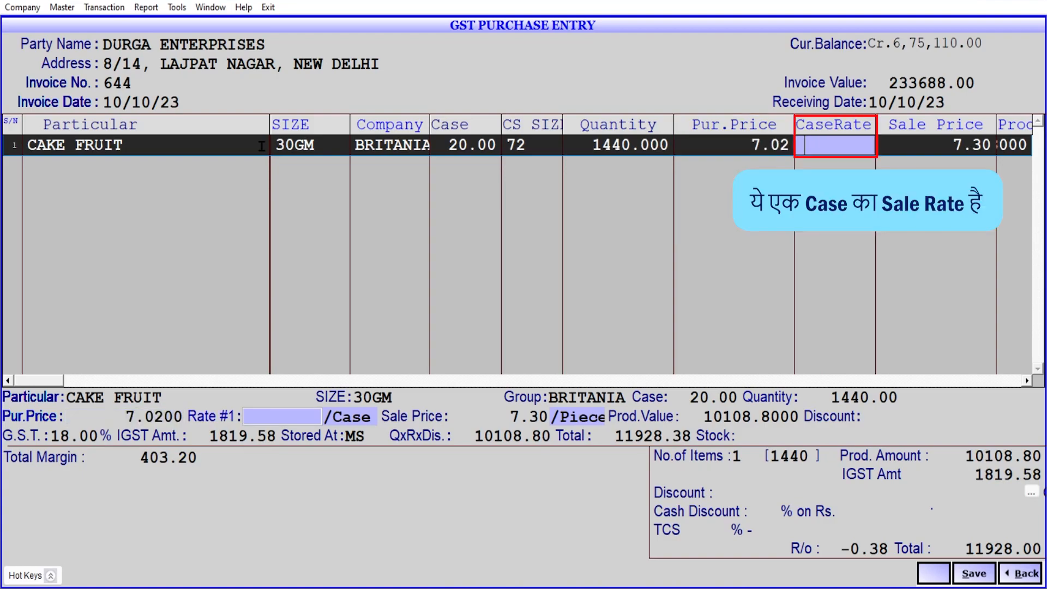
text(525)
key(Return)
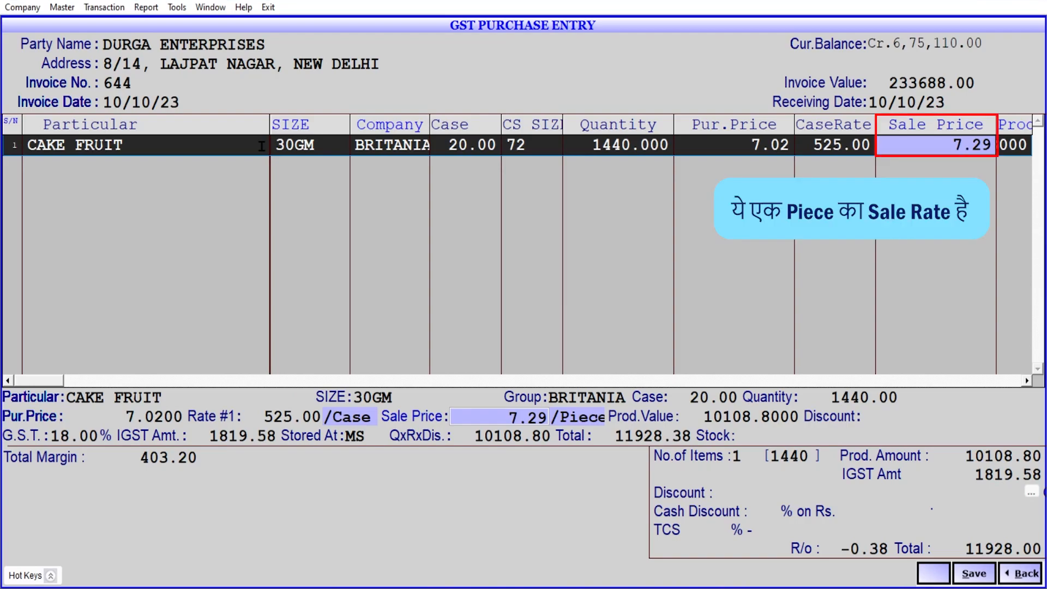
key(Return)
Add COW GHEE 1LTR to the purchase with a quantity of 20 cases.
text(COW)
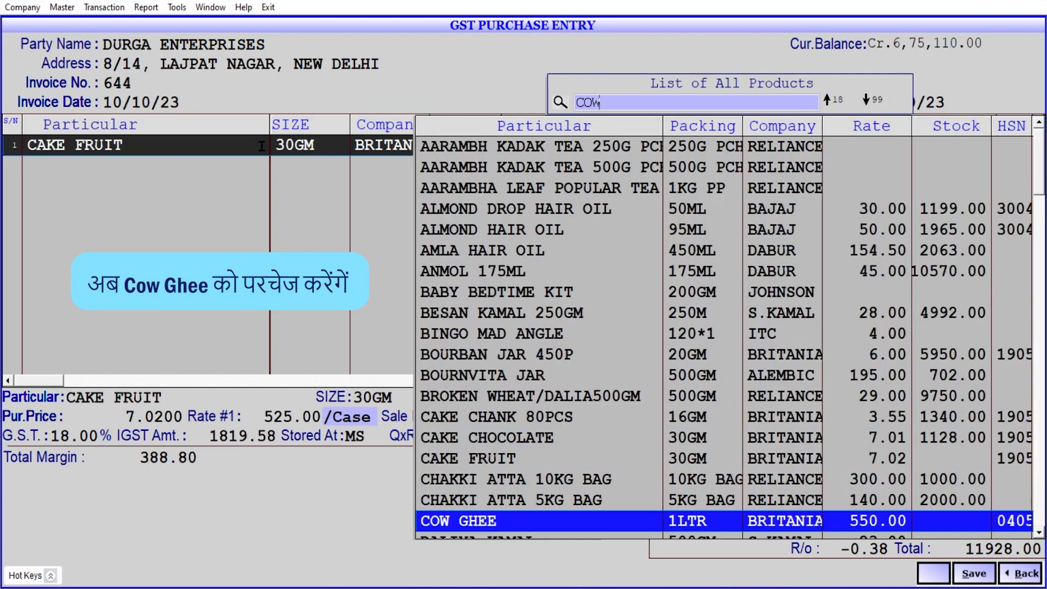
key(Return)
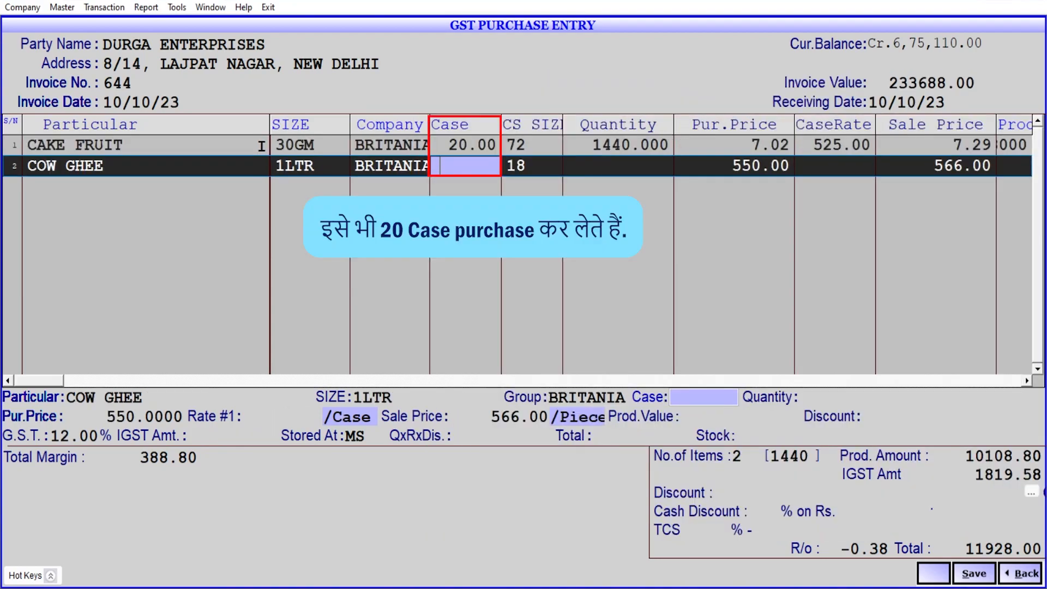
text(20)
key(Return)
key(Return)
Set the COW GHEE case rate to 10188 and complete the purchase entry.
key(Return)
text(10188)
key(Return)
key(Return)
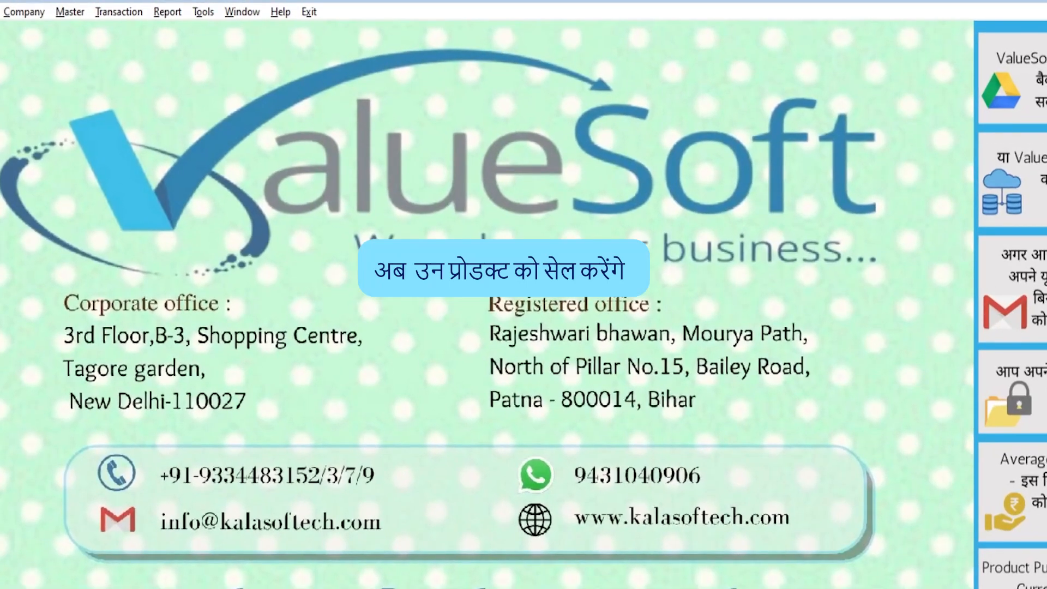
Start a new sale bill with the suggested sales representative and choose the customer by name as the party.
key(alt+t)
key(Return)
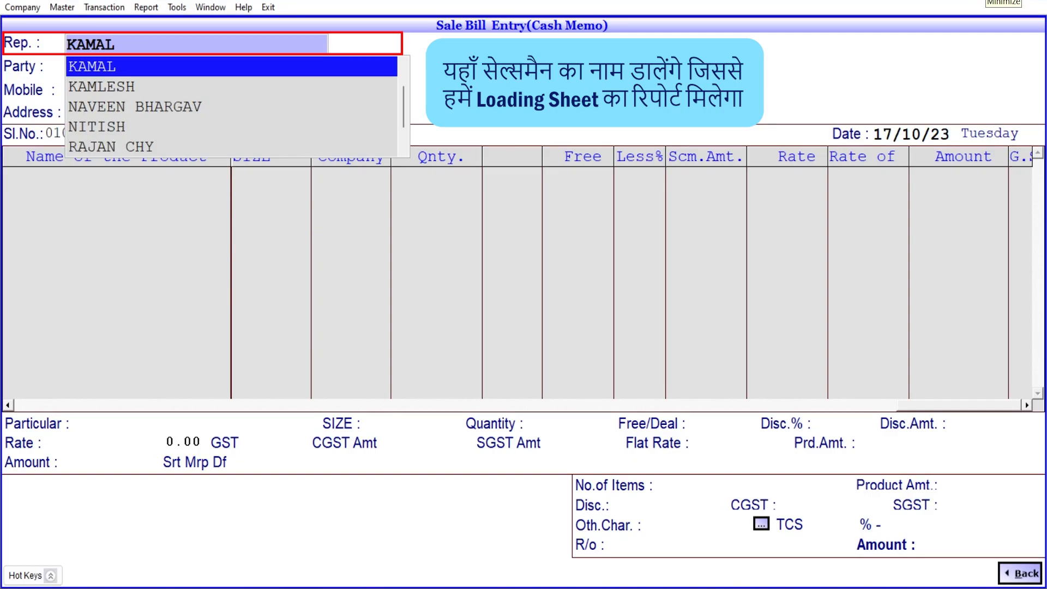
key(Return)
text(DEEPAK)
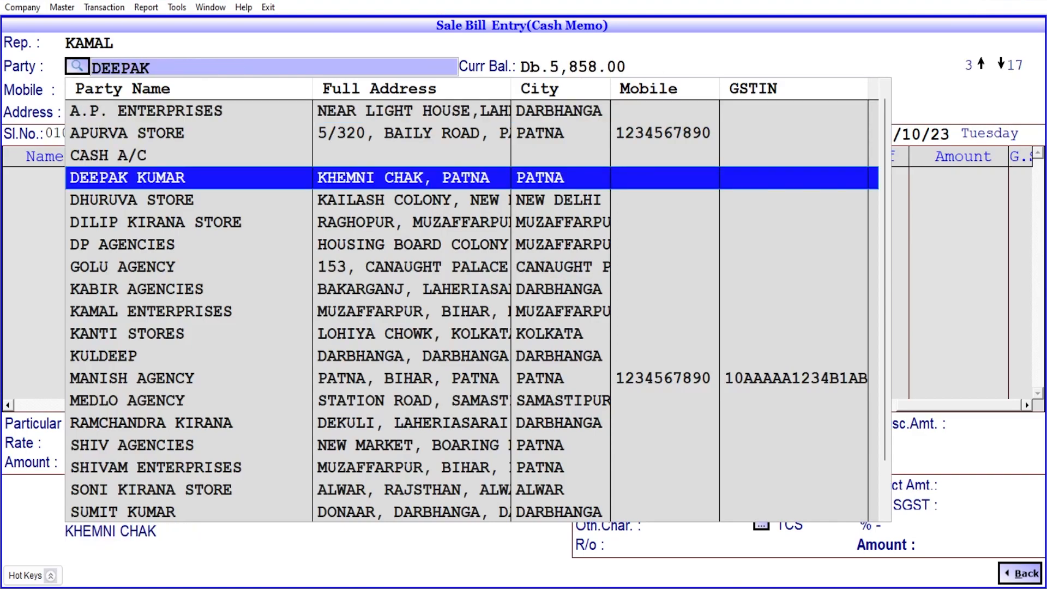
key(Return)
key(Return)
Add CAKE FRUIT to the sale bill with quantity 5 in Case, keeping the case rate.
text(CAKE FRUIT)
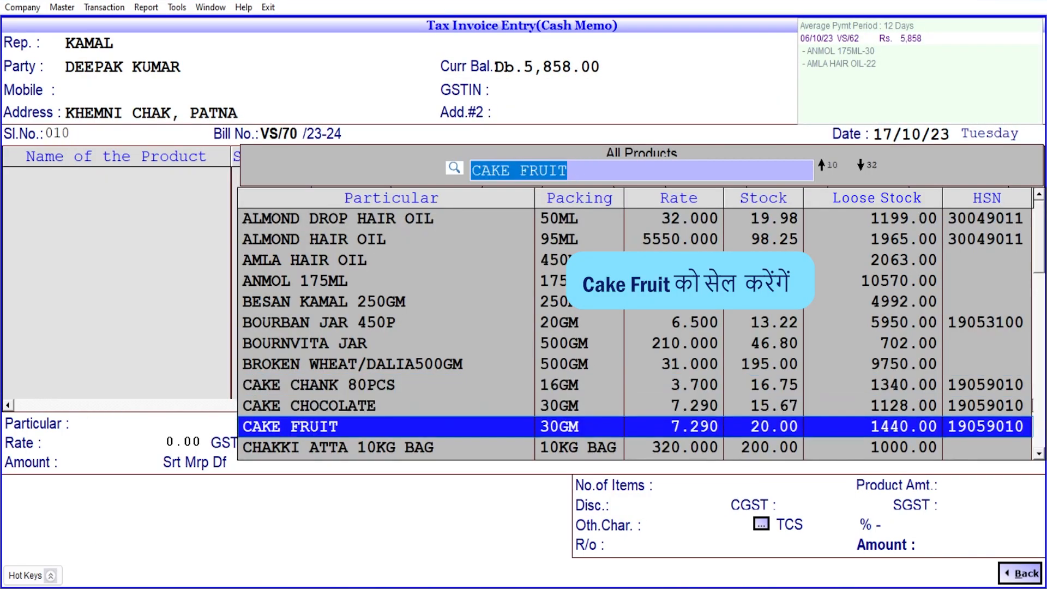
key(Return)
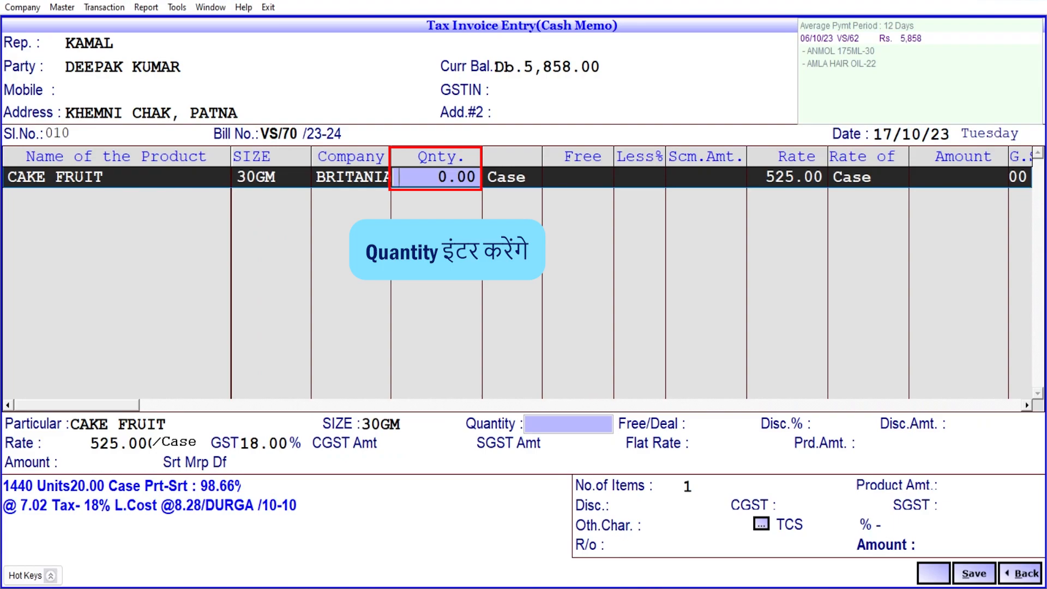
text(5)
key(Return)
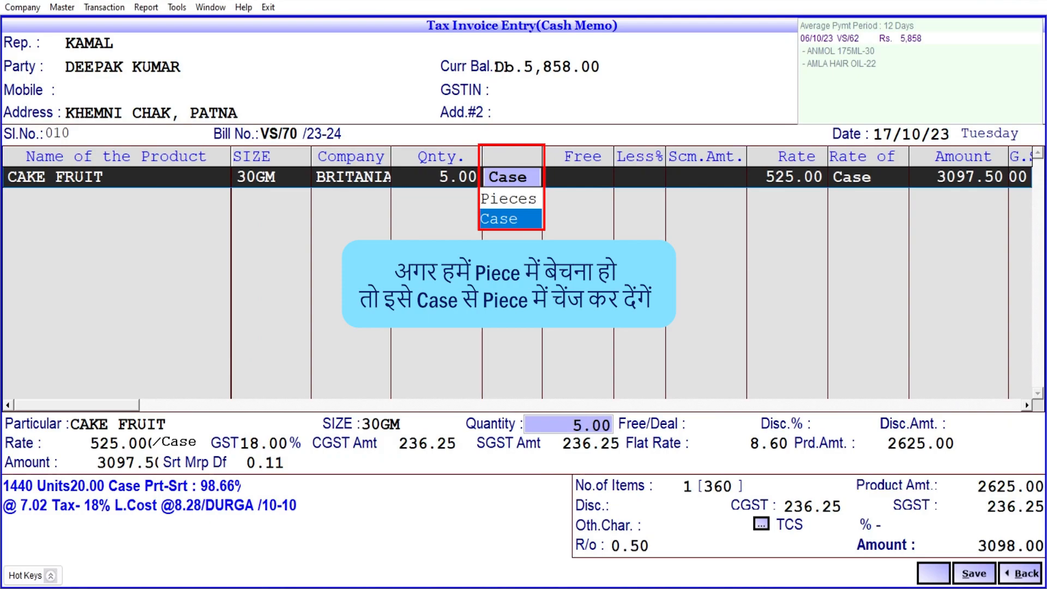
key(Return)
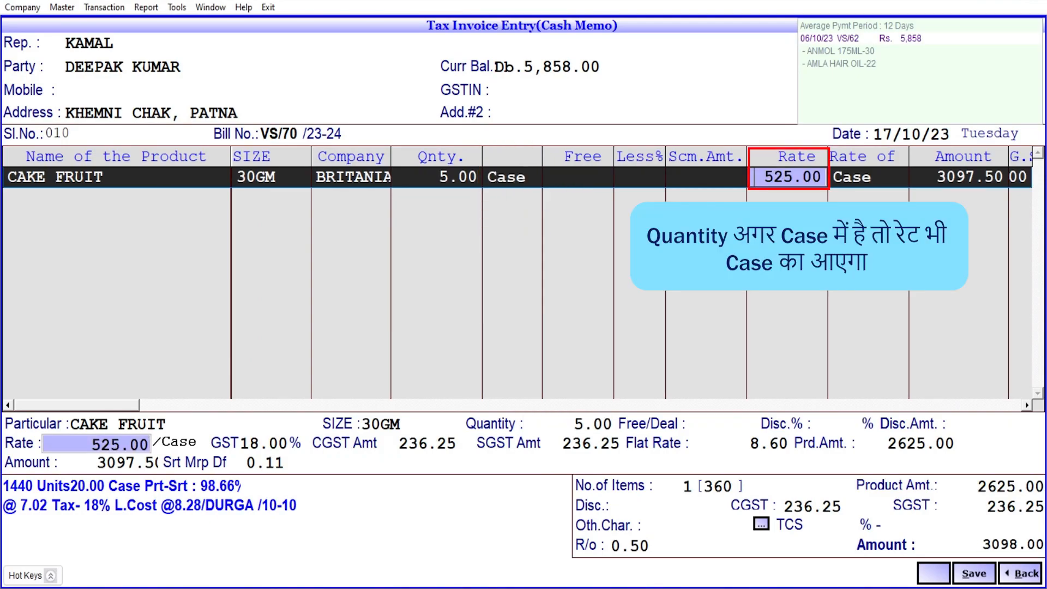
key(Return)
key(Return)
Add COW GHEE to the sale bill with quantity 5 in Pieces, keep the piece rate and complete the bill.
text(COW)
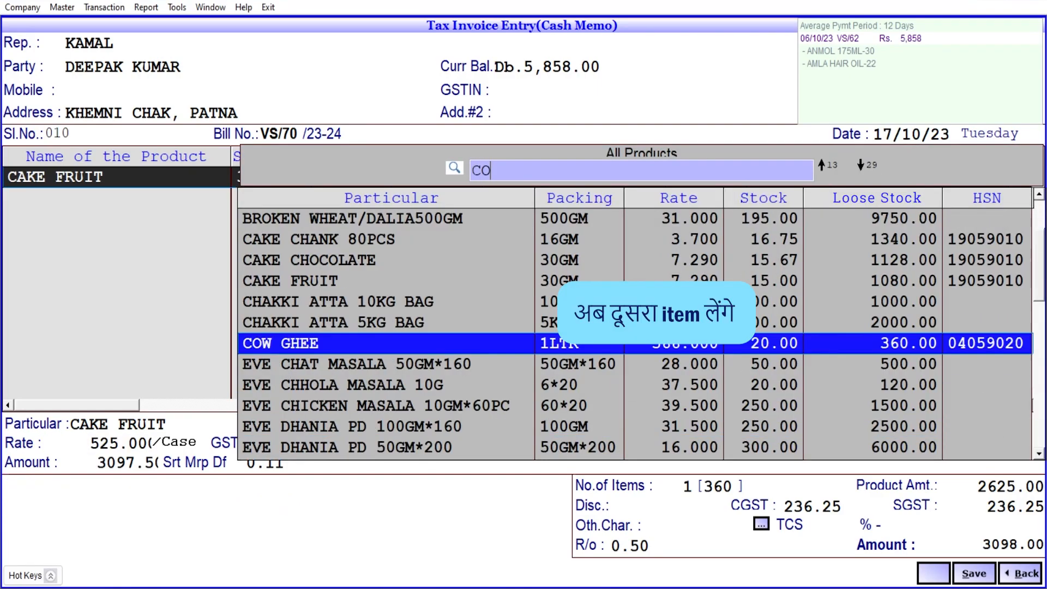
key(Return)
key(Return)
text(5)
key(Return)
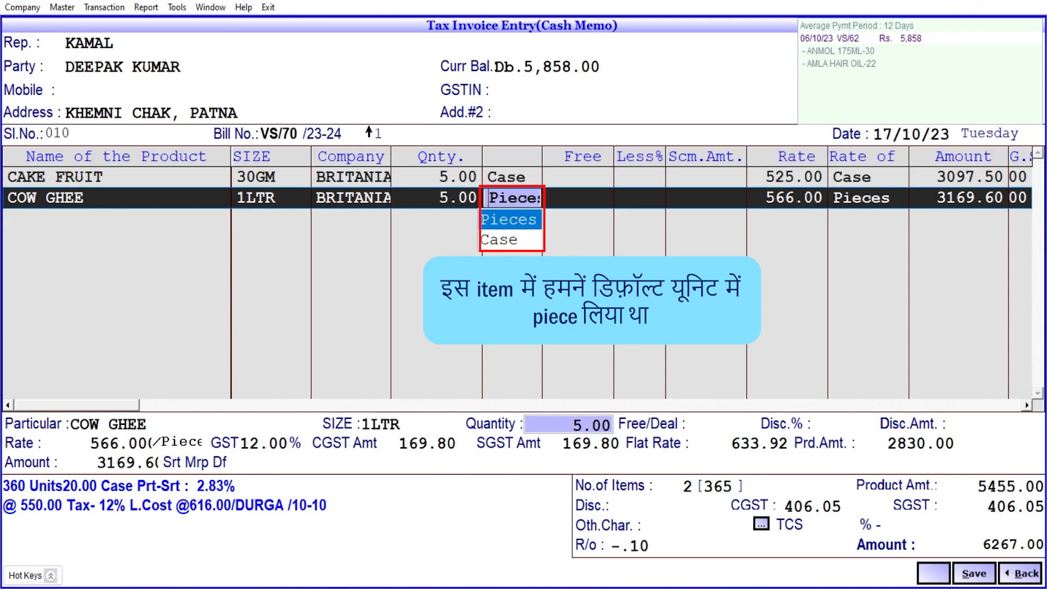
key(Return)
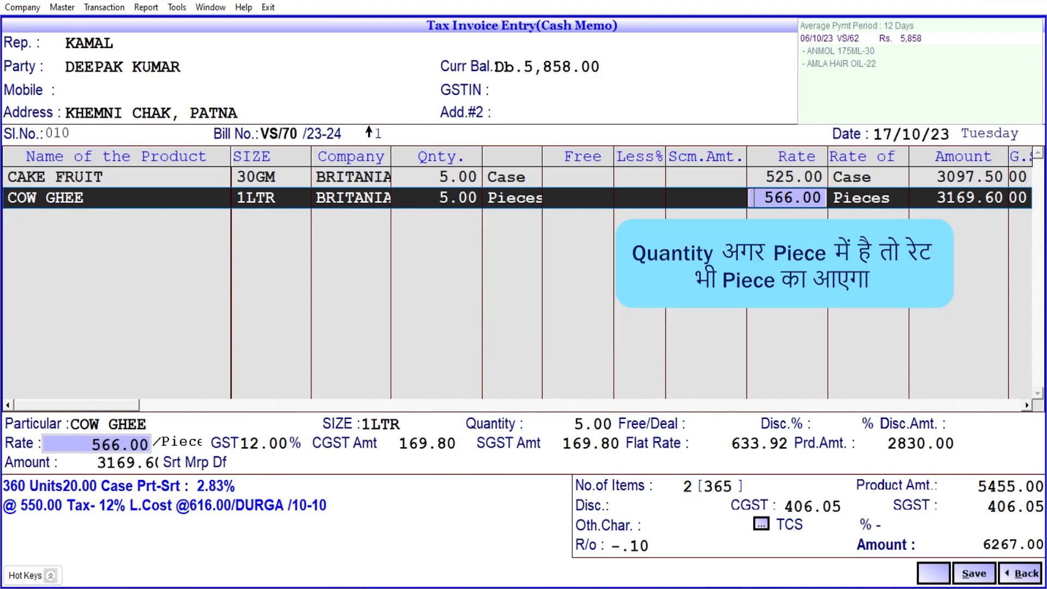
key(Return)
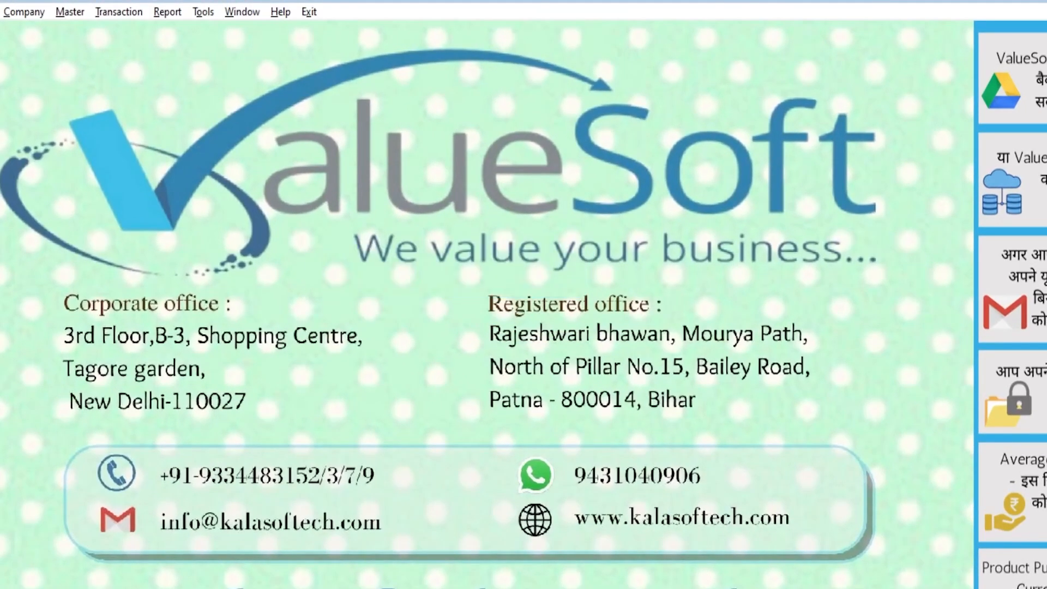
Open the inventory stock report and set its period from 01/10/23 to 31/10/23.
key(alt+r)
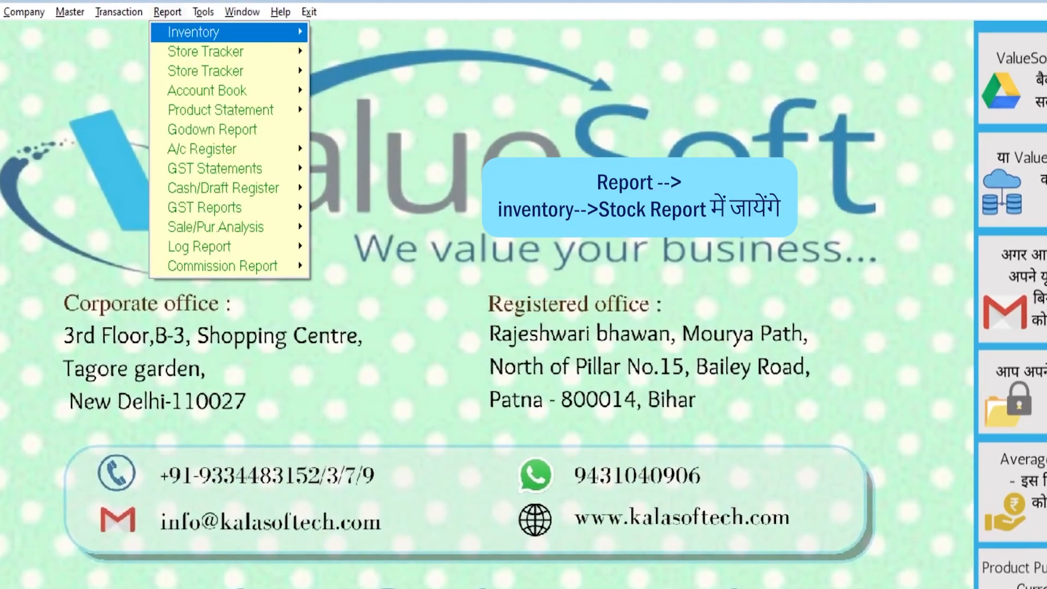
key(Right)
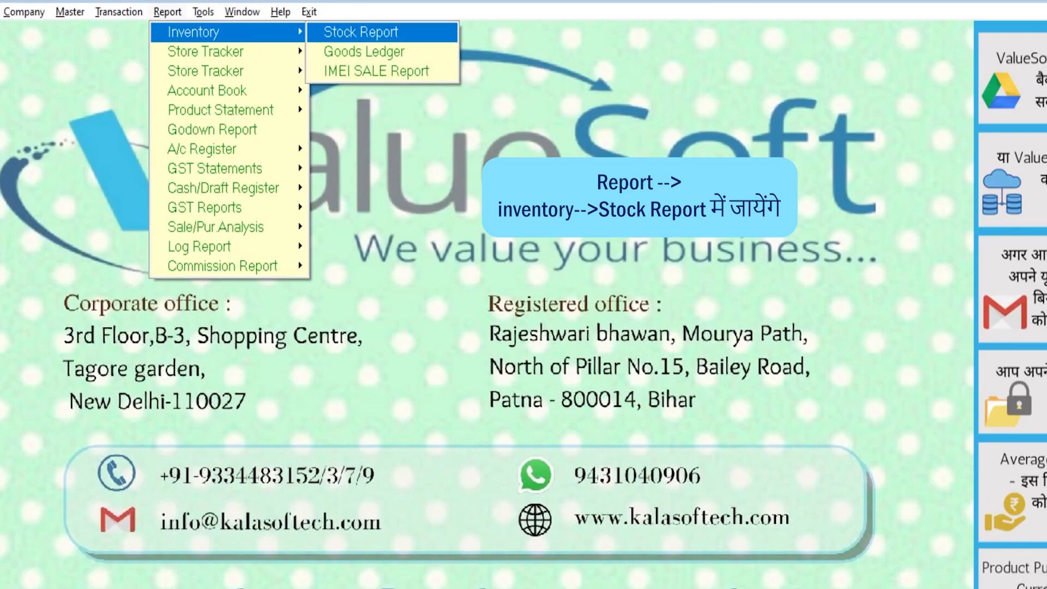
key(Return)
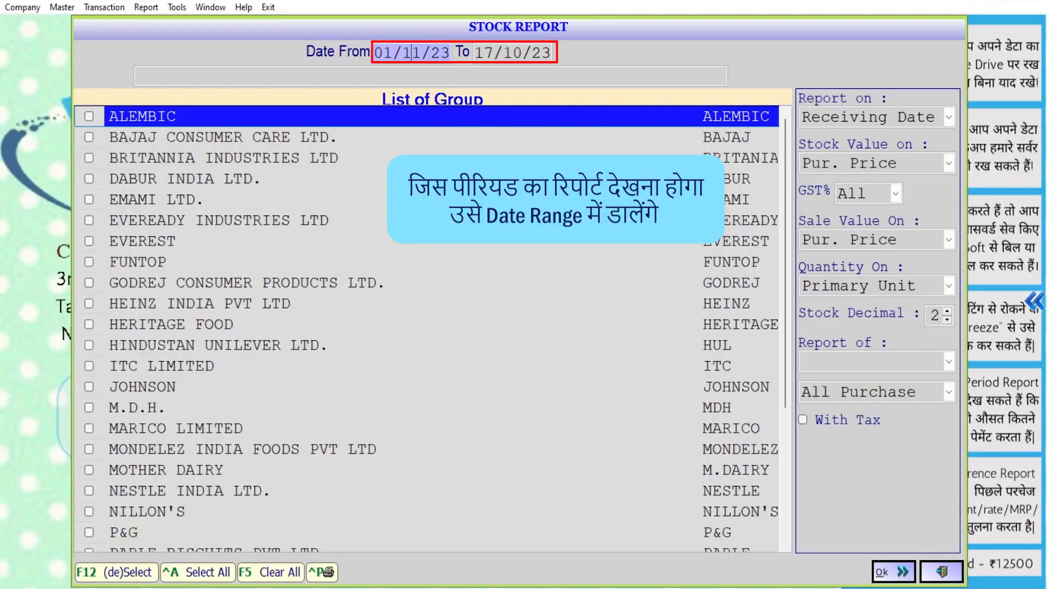
text(01/10/23)
key(Return)
key(Return)
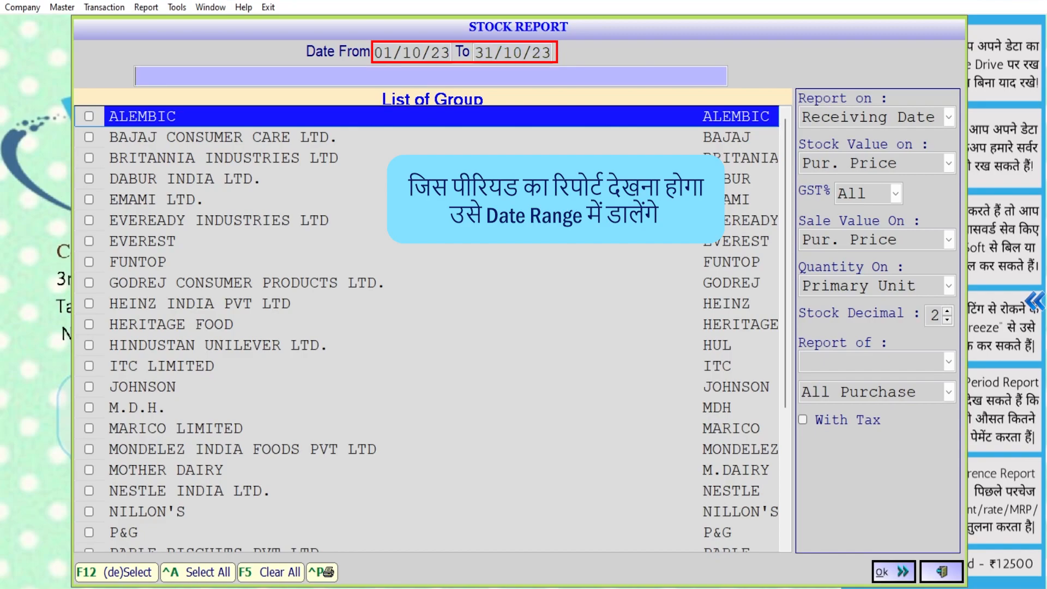
Generate the stock report for BRITANNIA INDUSTRIES LTD with quantities in Secondary Unit and examine its quantity columns.
key(Down)
key(Down)
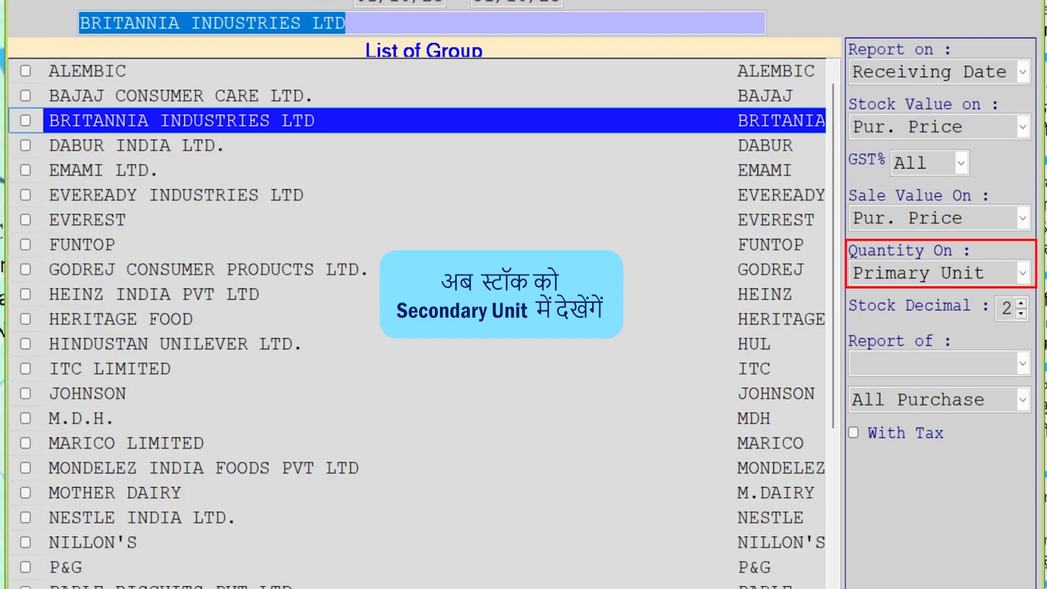
key(space)
key(Tab)
key(Down)
key(Return)
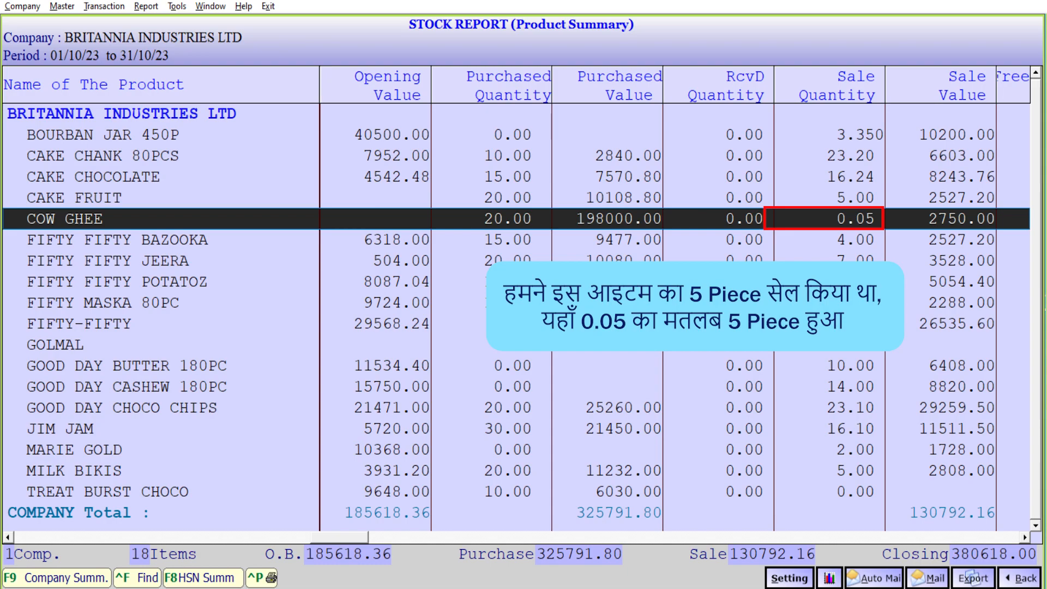
key(End)
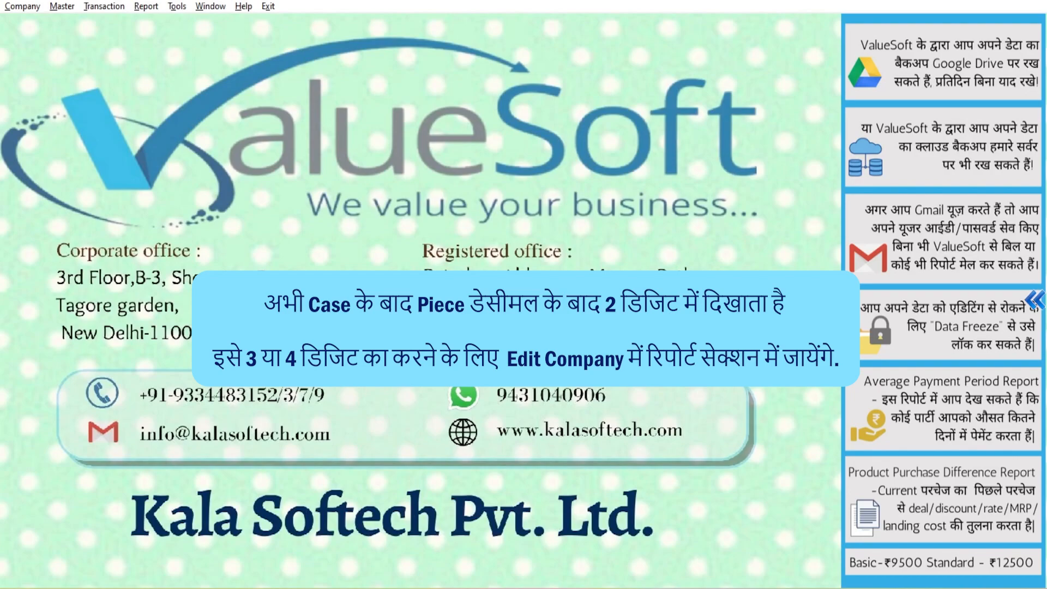
Set the company's Pc. Decimal In Report setting to 4 and save the company settings.
key(alt+c)
key(Down)
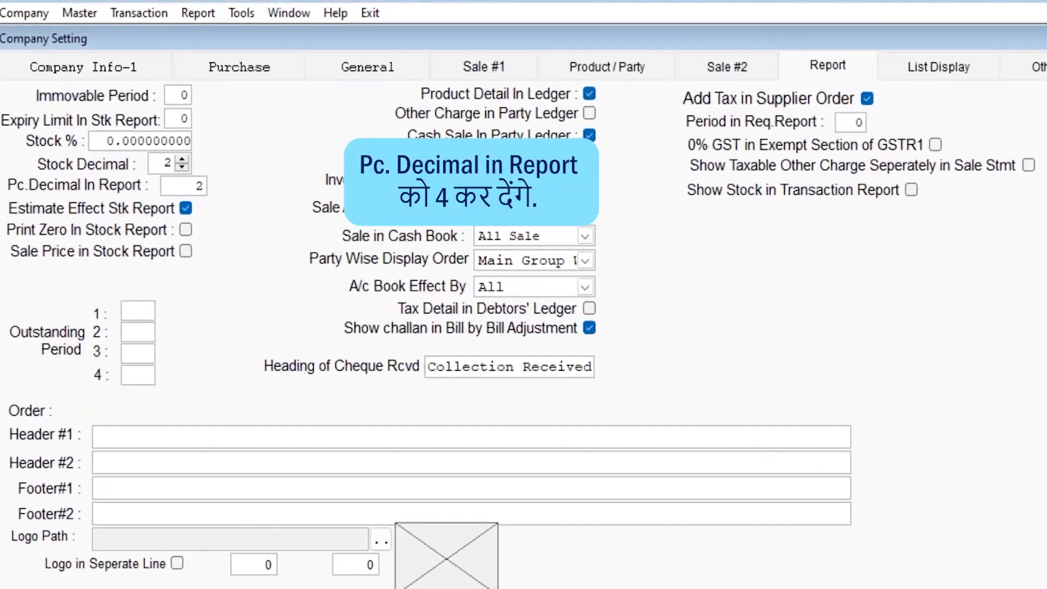
drag(188, 185, 204, 185)
text(4)
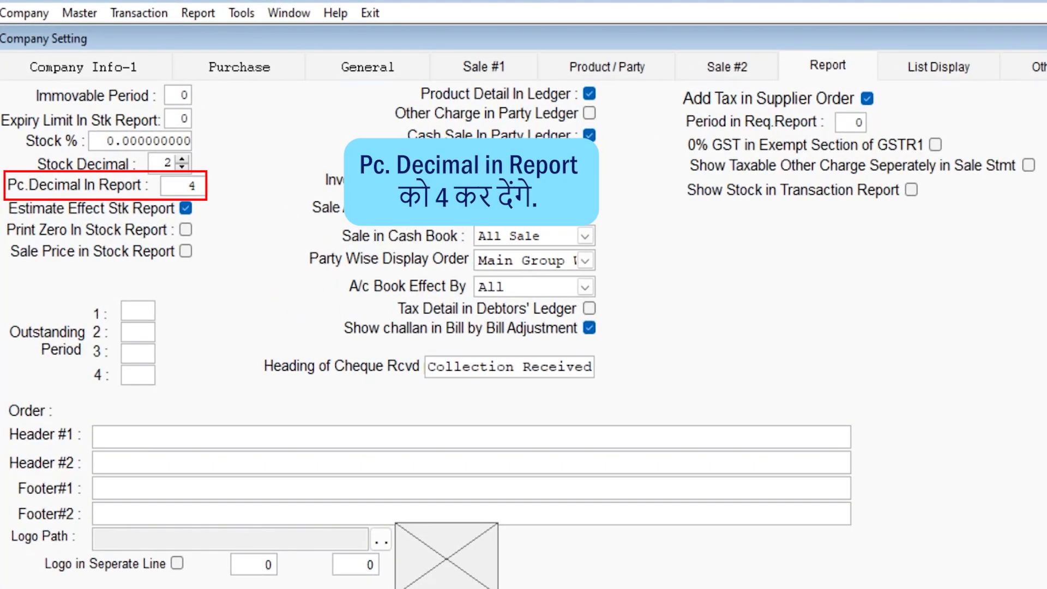
key(alt+s)
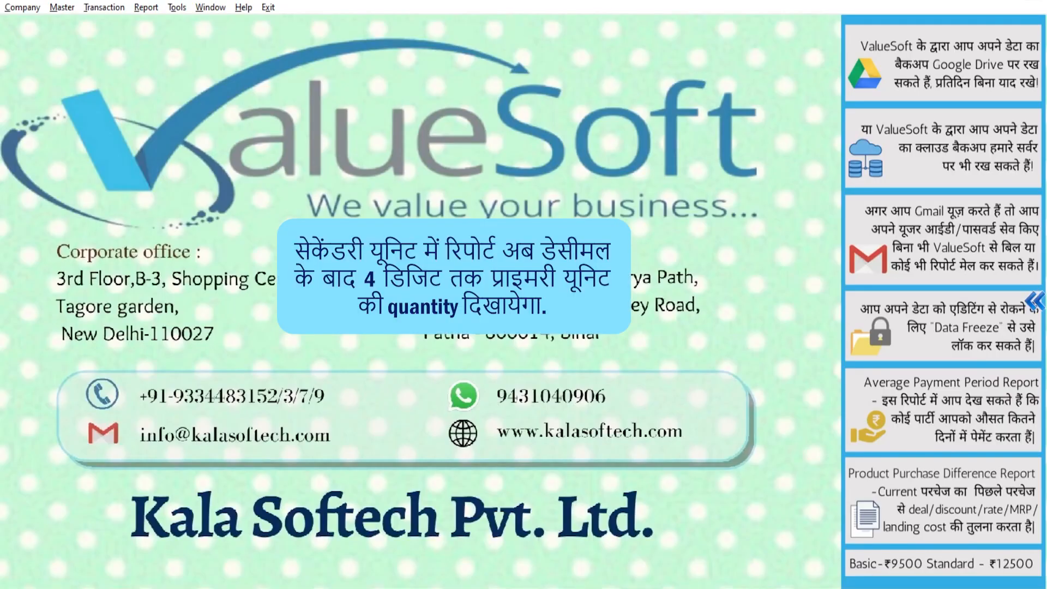
Generate the stock report for RECKITT BENCKISER INDIA LTD. with quantities in Secondary Unit.
key(alt+r)
key(Right)
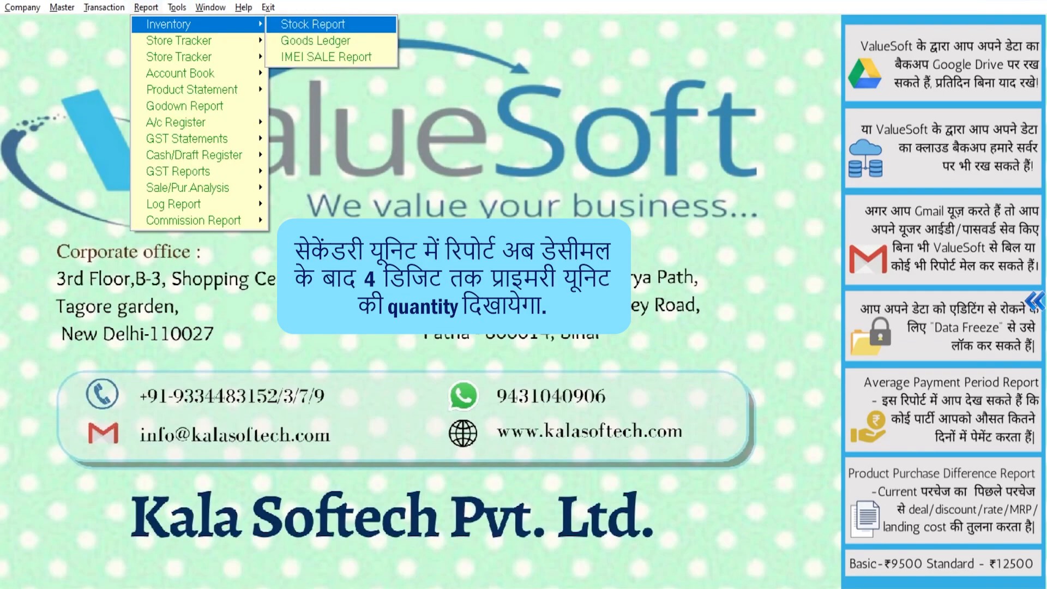
key(Return)
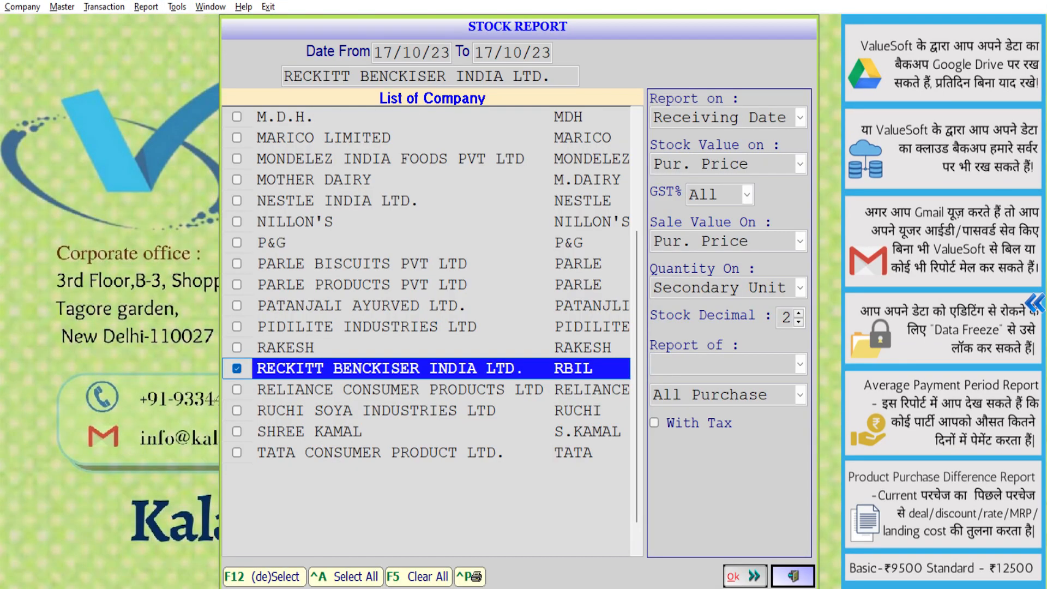
key(Return)
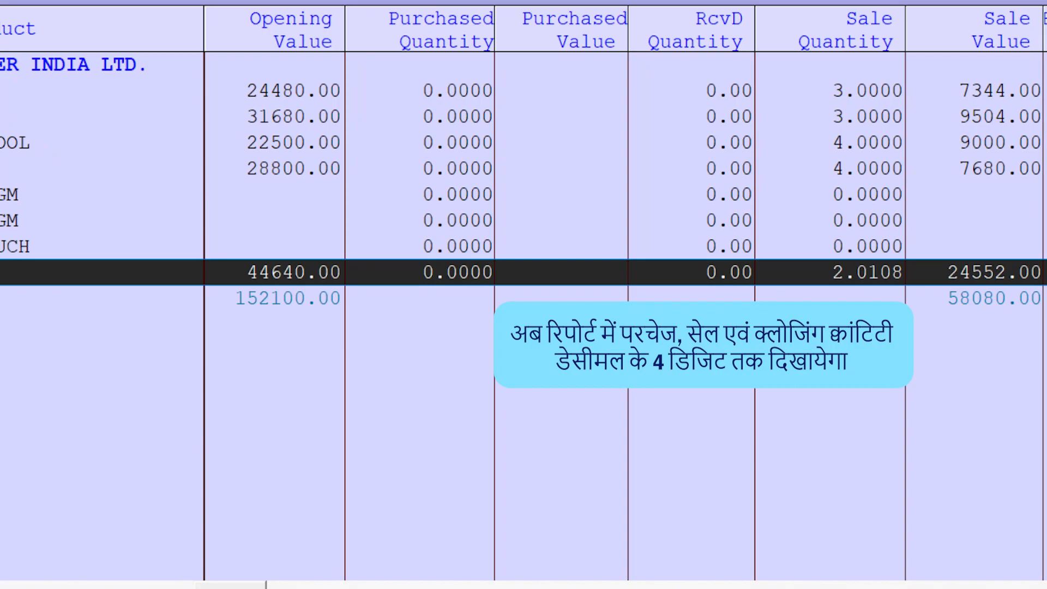